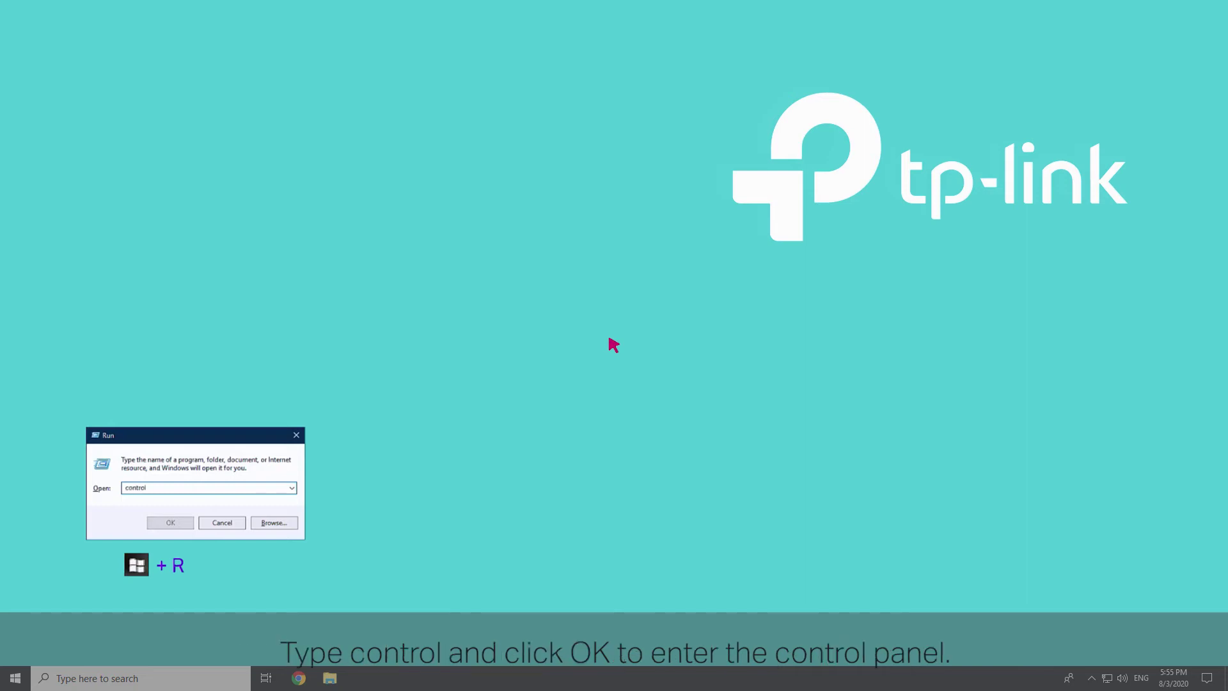
Set the Ethernet adapter's IPv4 to obtain IP and DNS automatically, then check its obtained details.
click(176, 524)
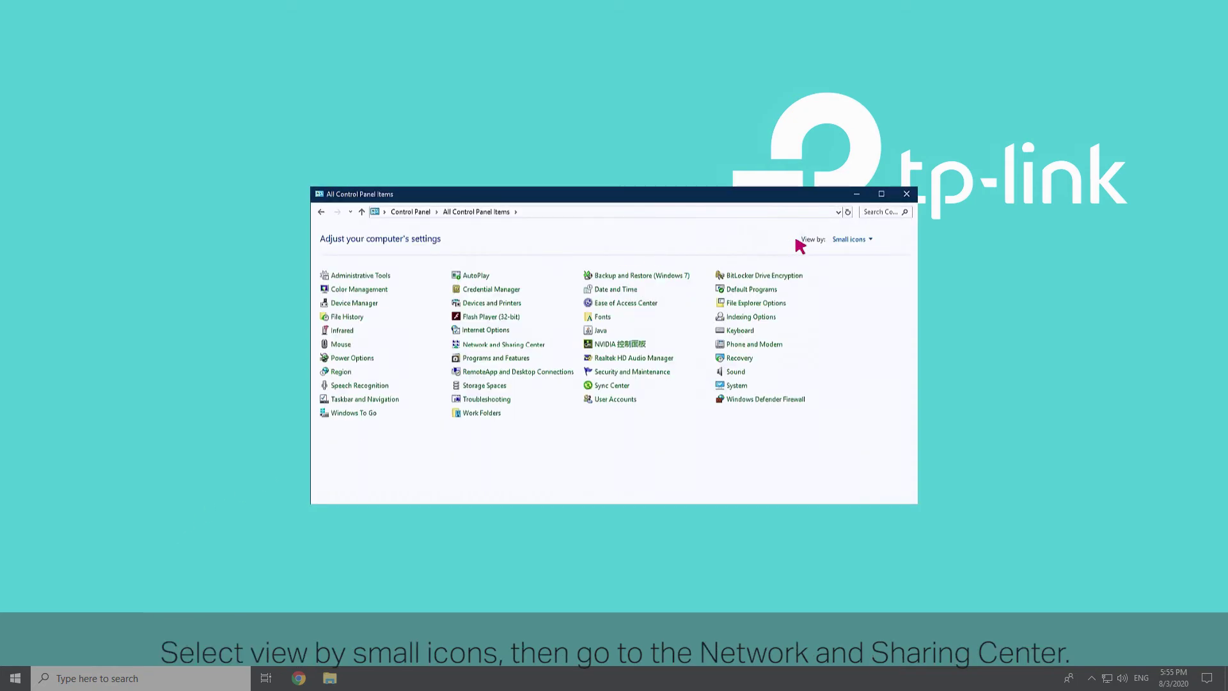
click(476, 351)
click(384, 284)
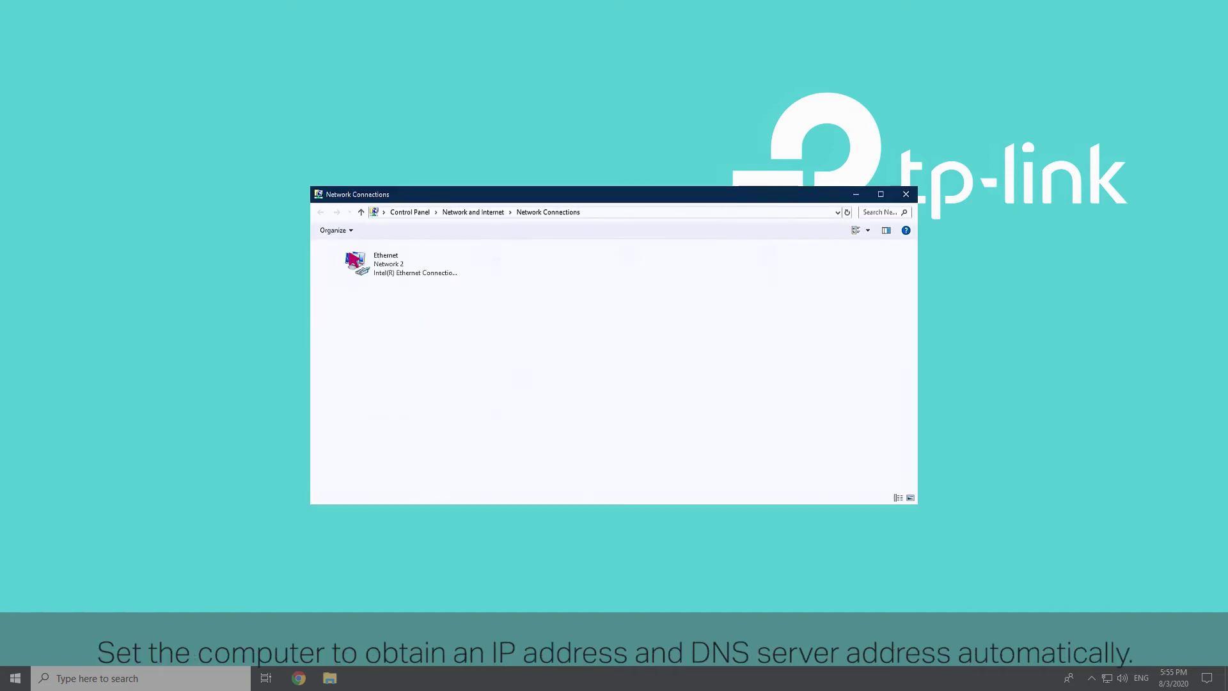
double_click(355, 262)
click(543, 434)
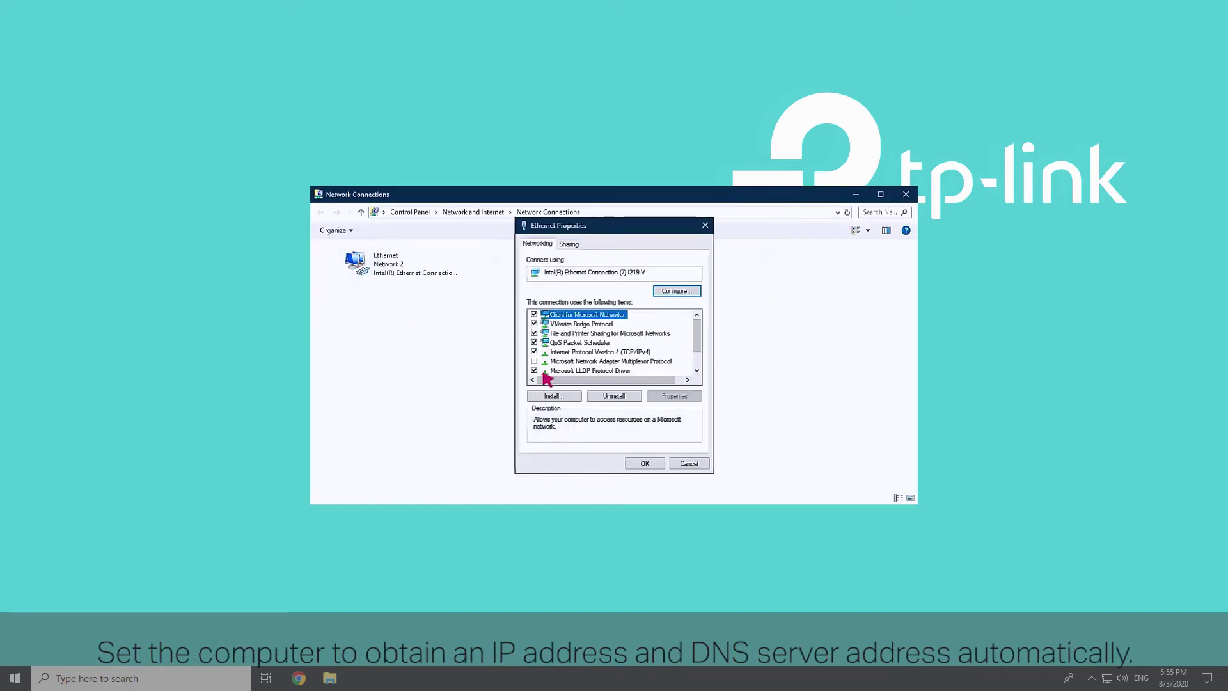
double_click(595, 353)
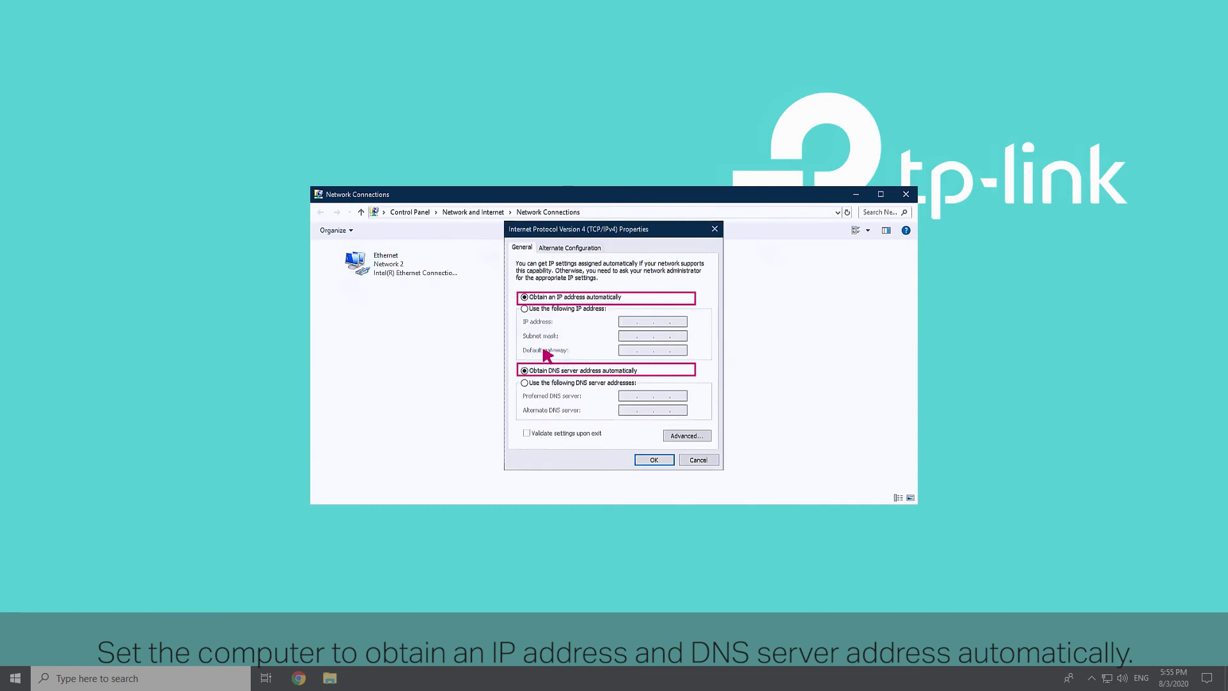
click(653, 460)
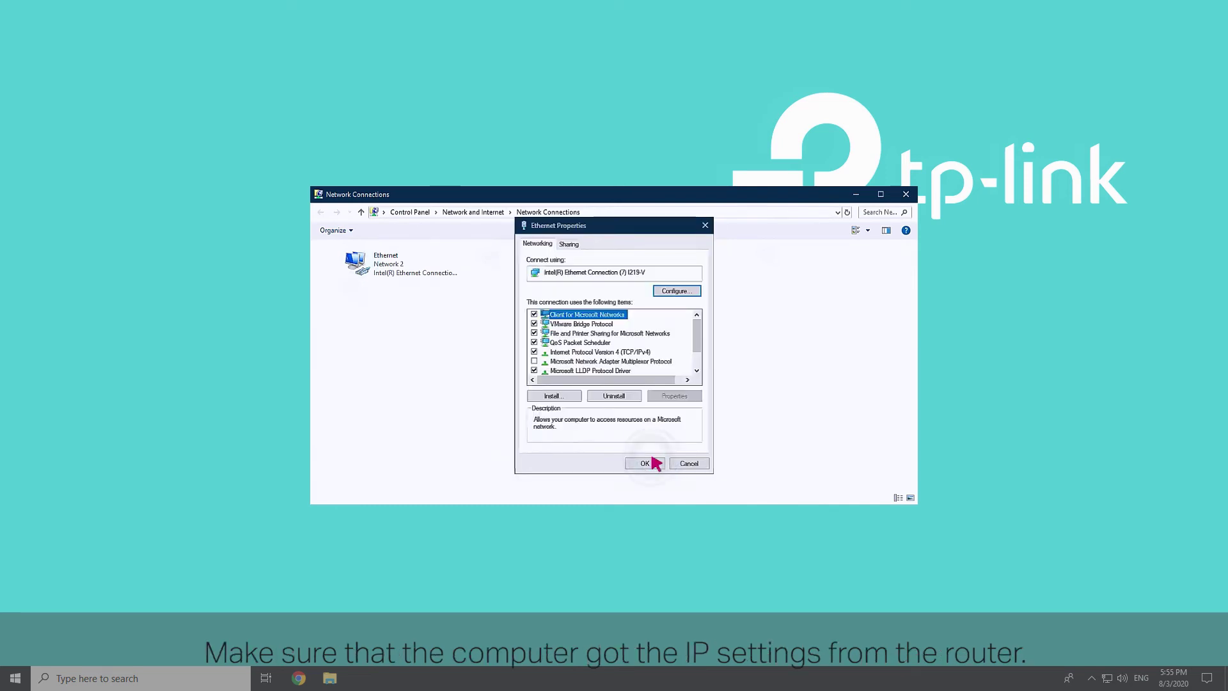
click(645, 463)
click(610, 407)
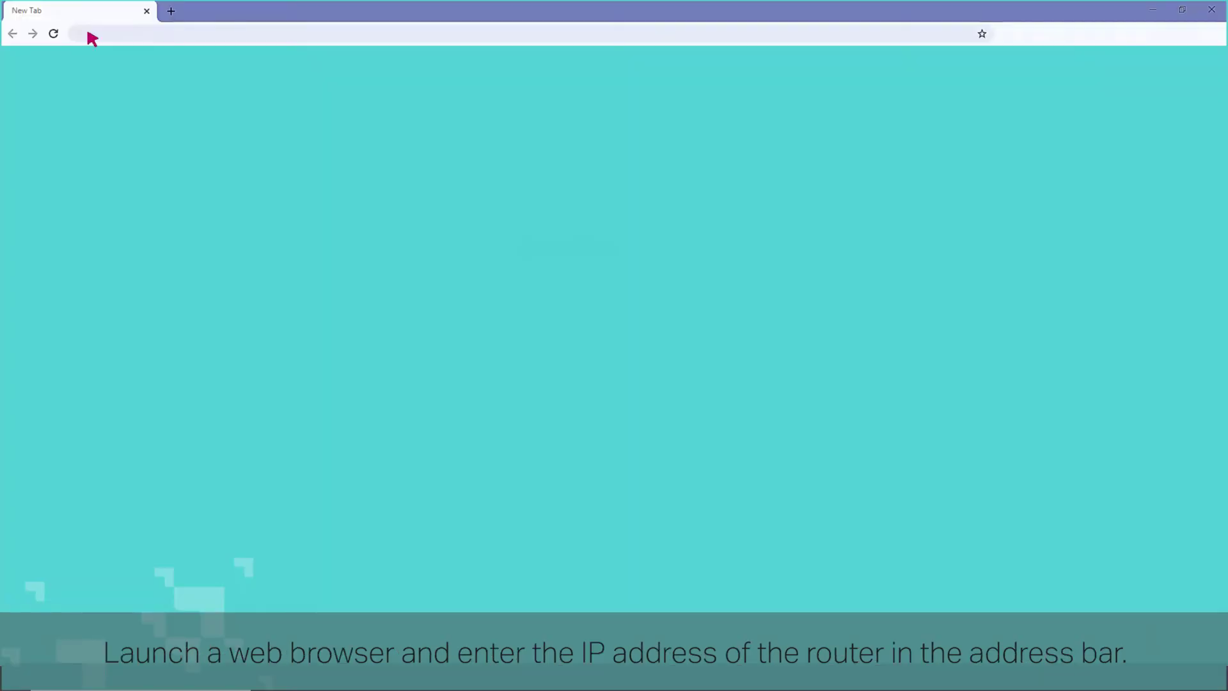
text(192.168.0.1)
Log in to the Archer C7 router at 192.168.0.1.
key(Return)
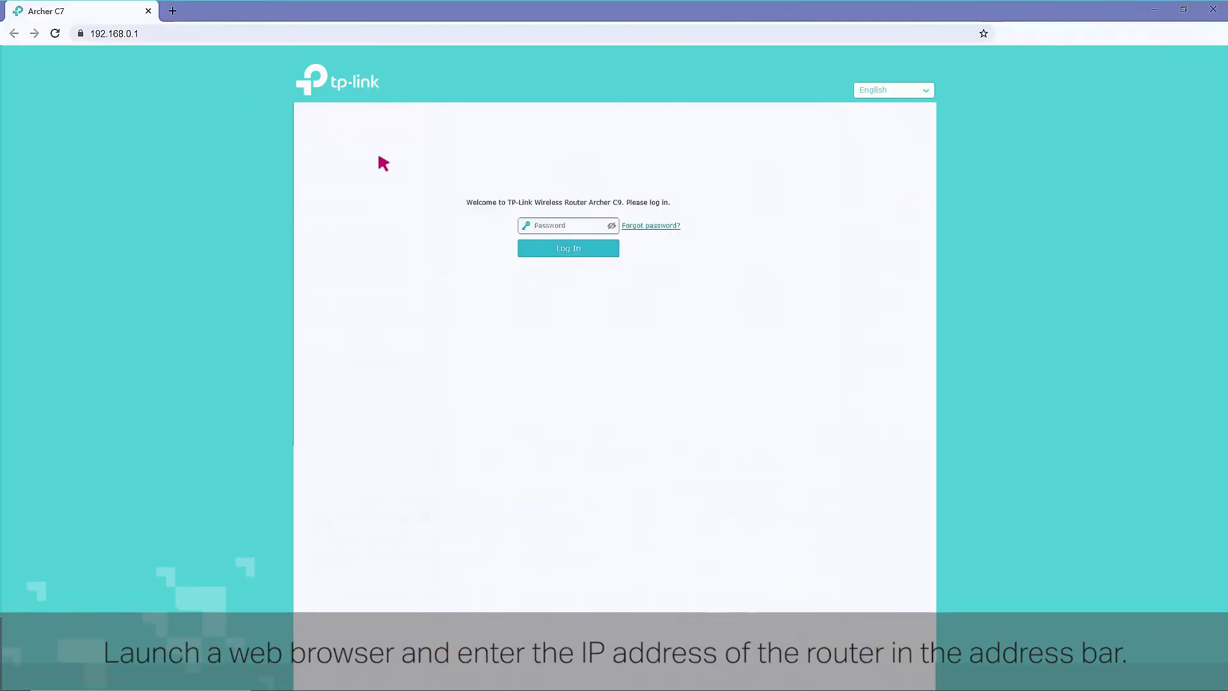
click(551, 226)
click(540, 247)
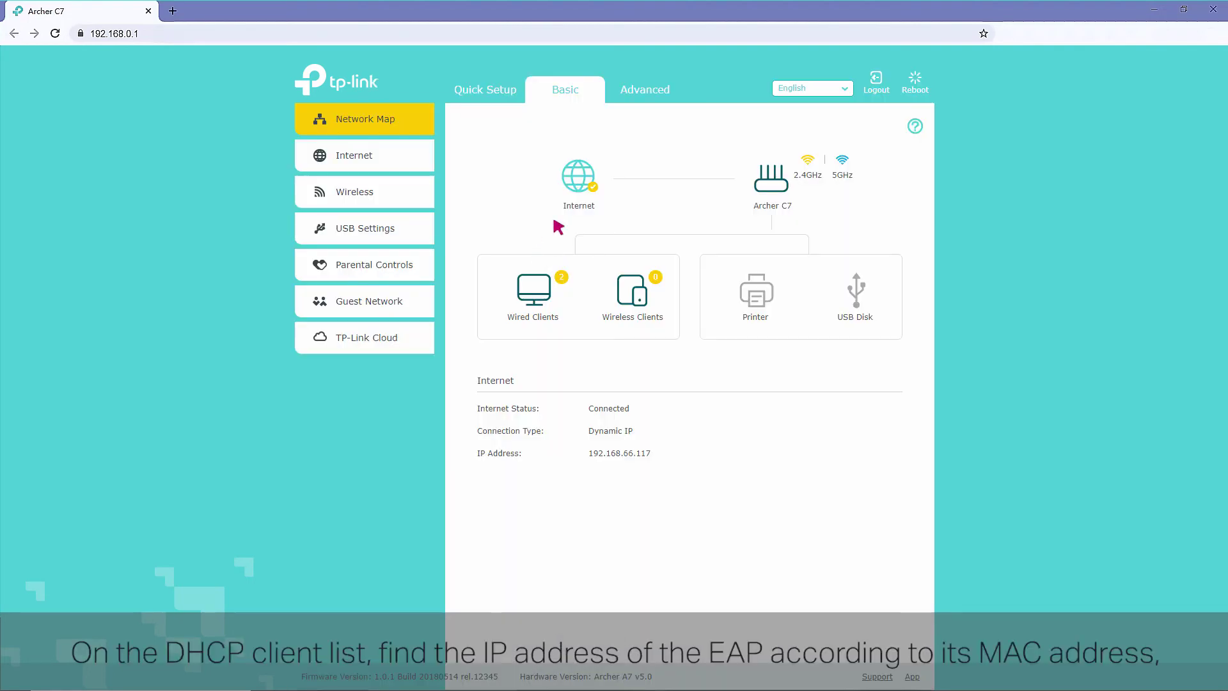
Show the router's DHCP client list, which lists the EAP225 at 192.168.0.118.
click(644, 89)
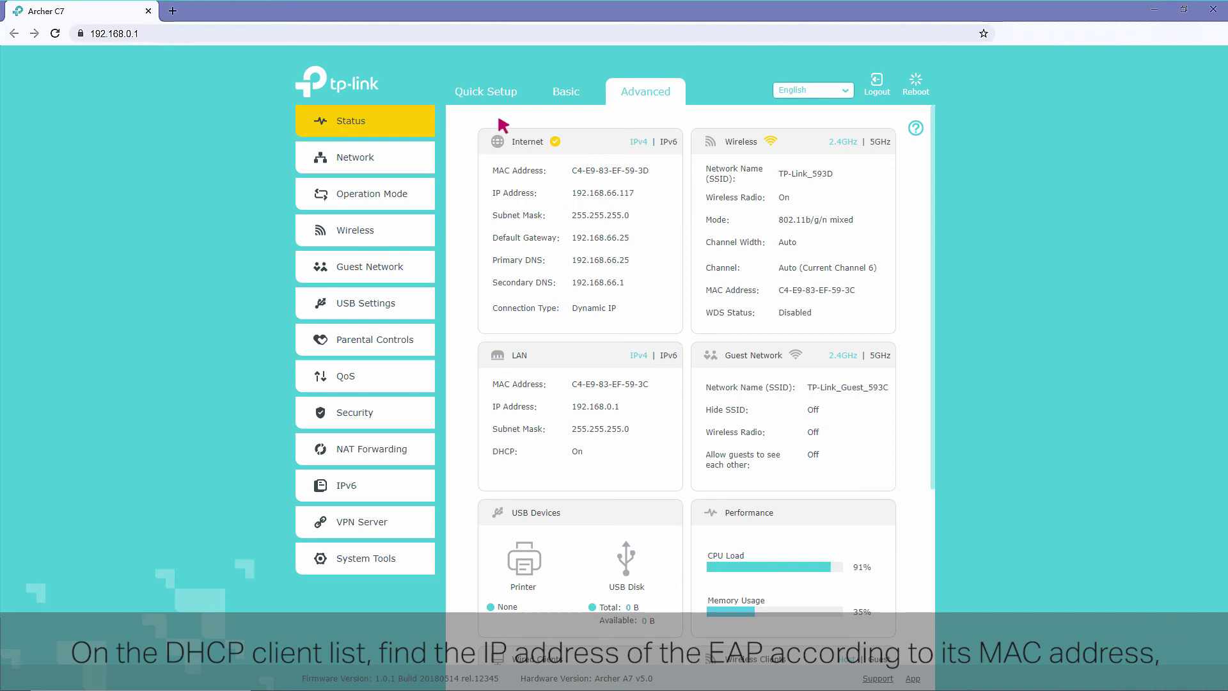
click(355, 156)
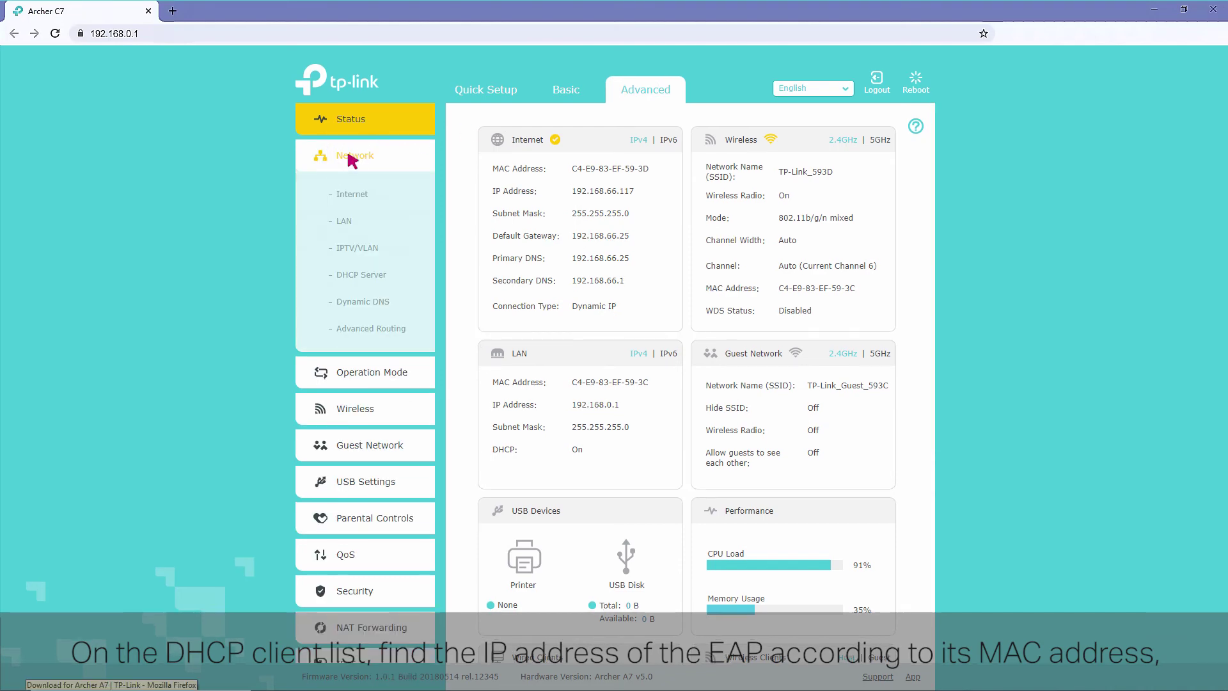
click(360, 275)
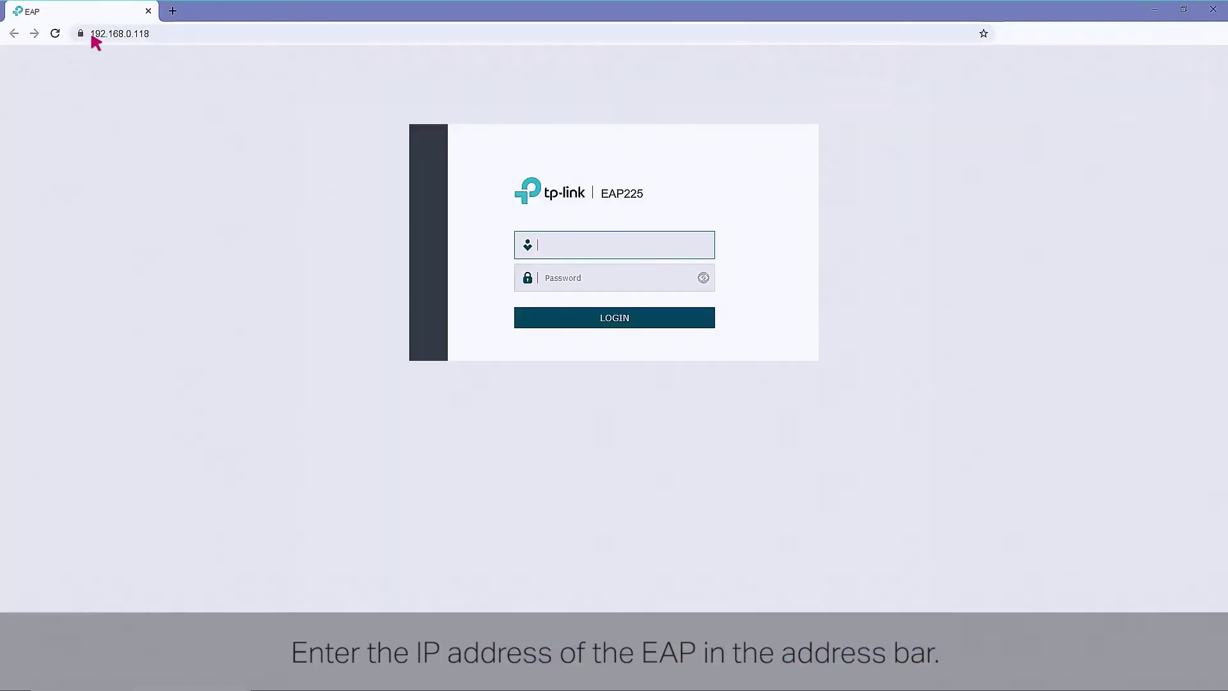
click(549, 248)
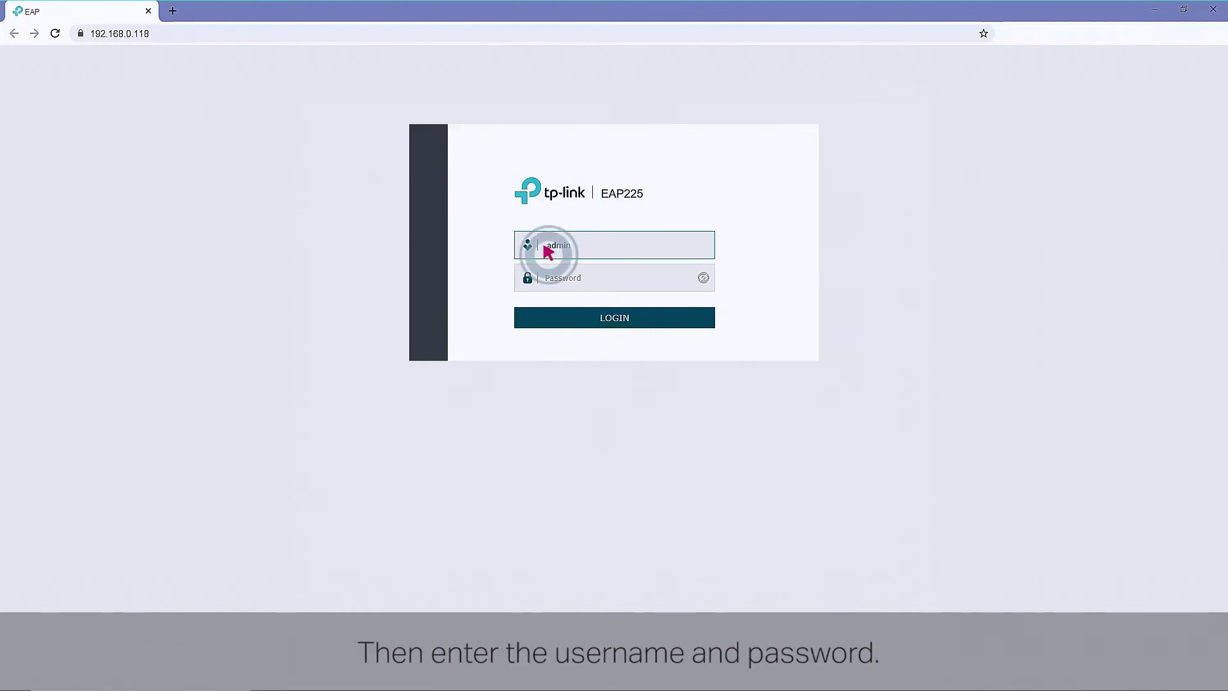
click(549, 281)
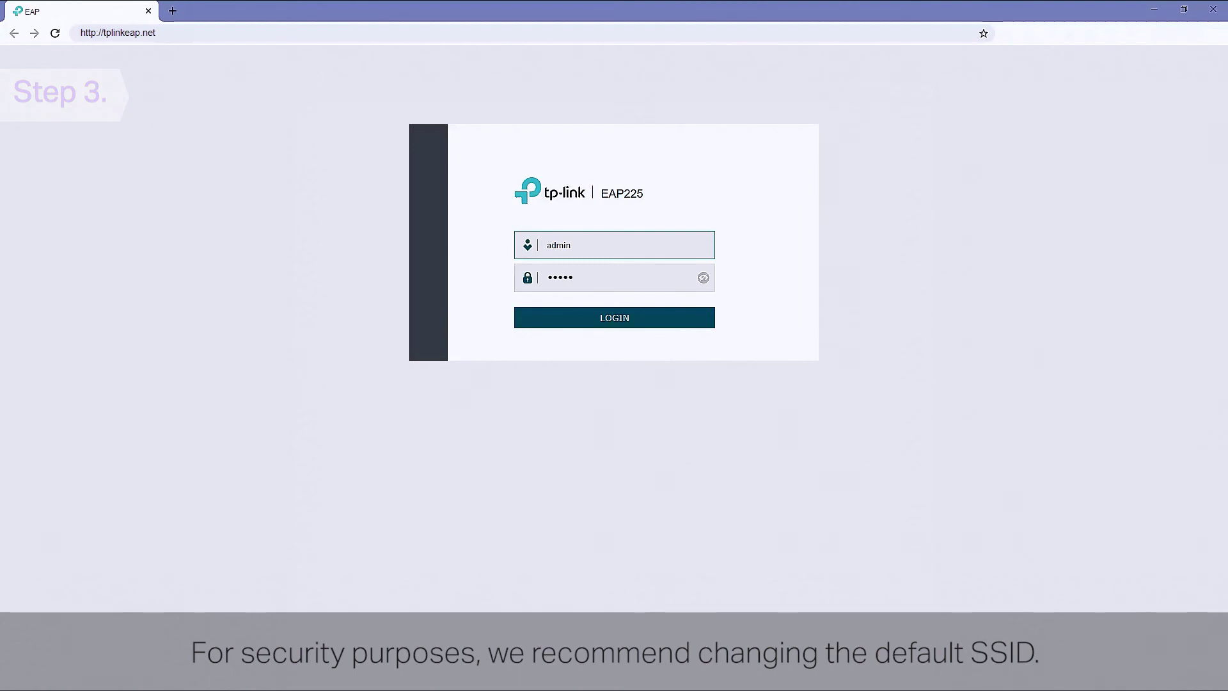
Log in to the EAP225 and submit a new admin username and confirmed password.
click(614, 317)
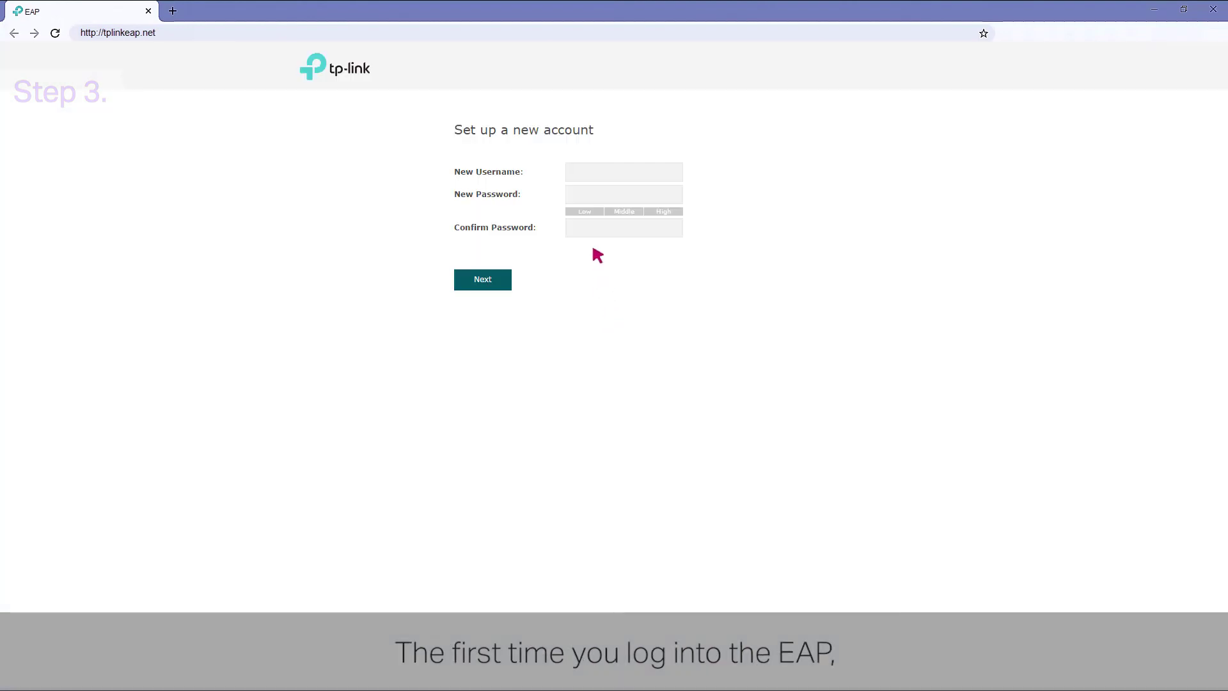
click(624, 172)
click(578, 197)
text(*************)
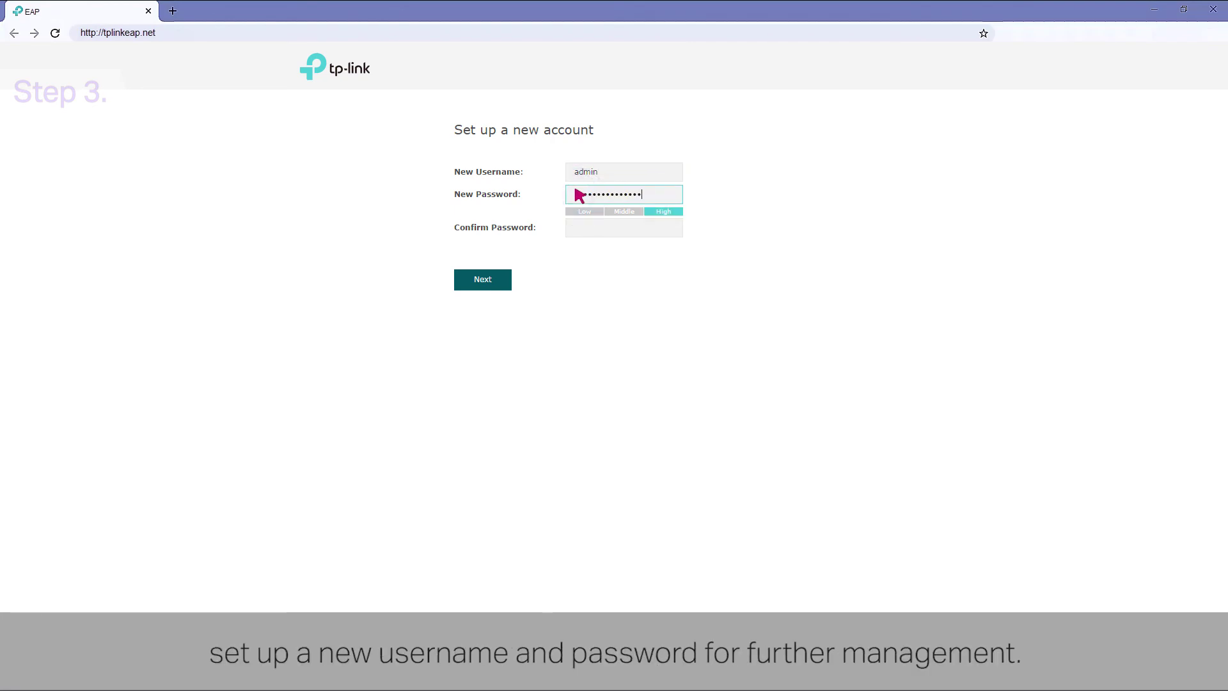
click(578, 229)
text(**************)
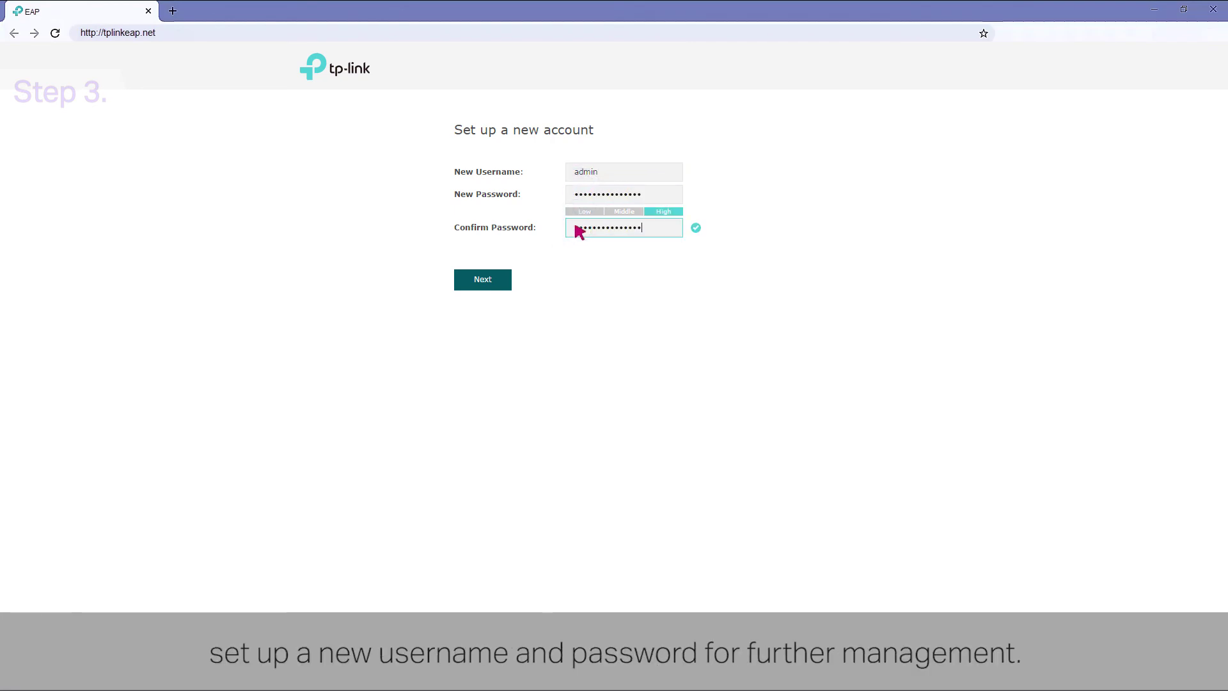
key(Return)
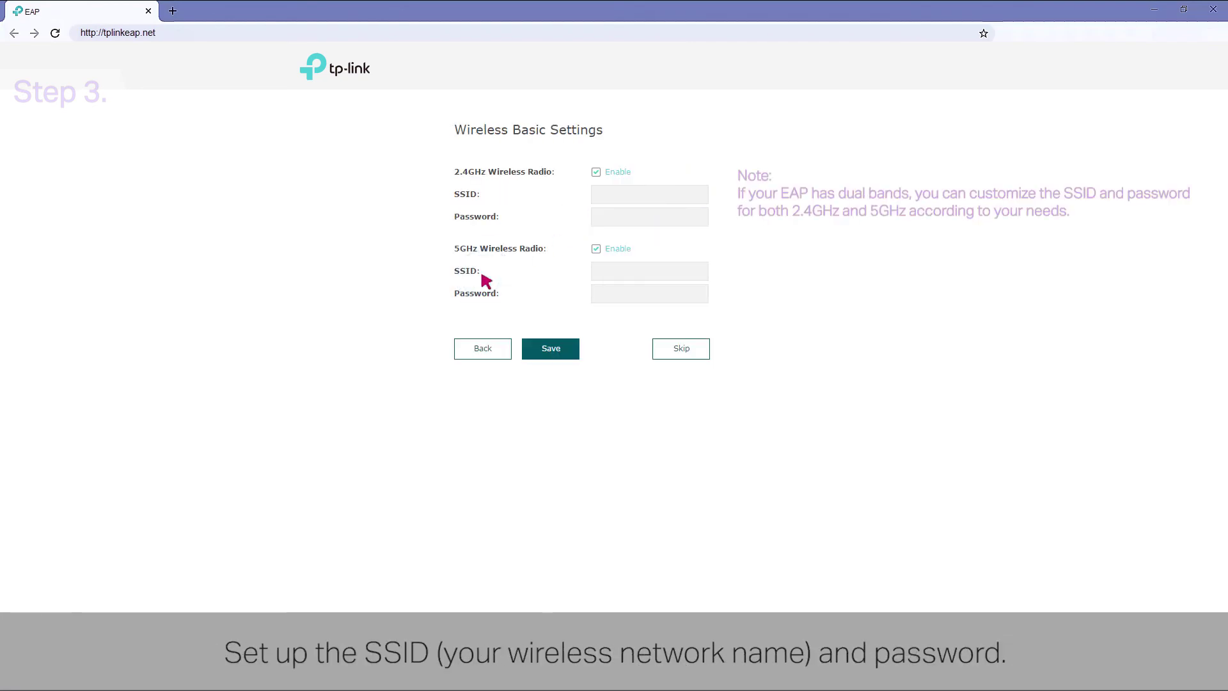
Save SSIDs tplink-2.4GHz and tplink-5GHz, each with its own password.
click(607, 195)
click(608, 216)
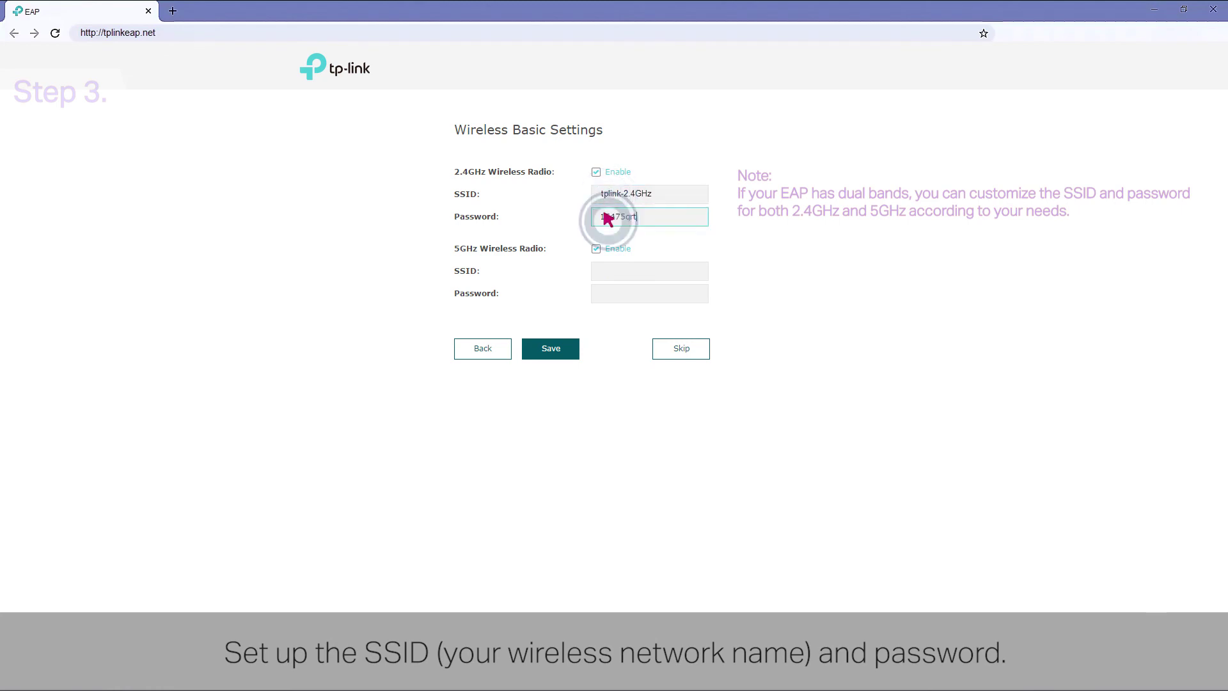
click(607, 271)
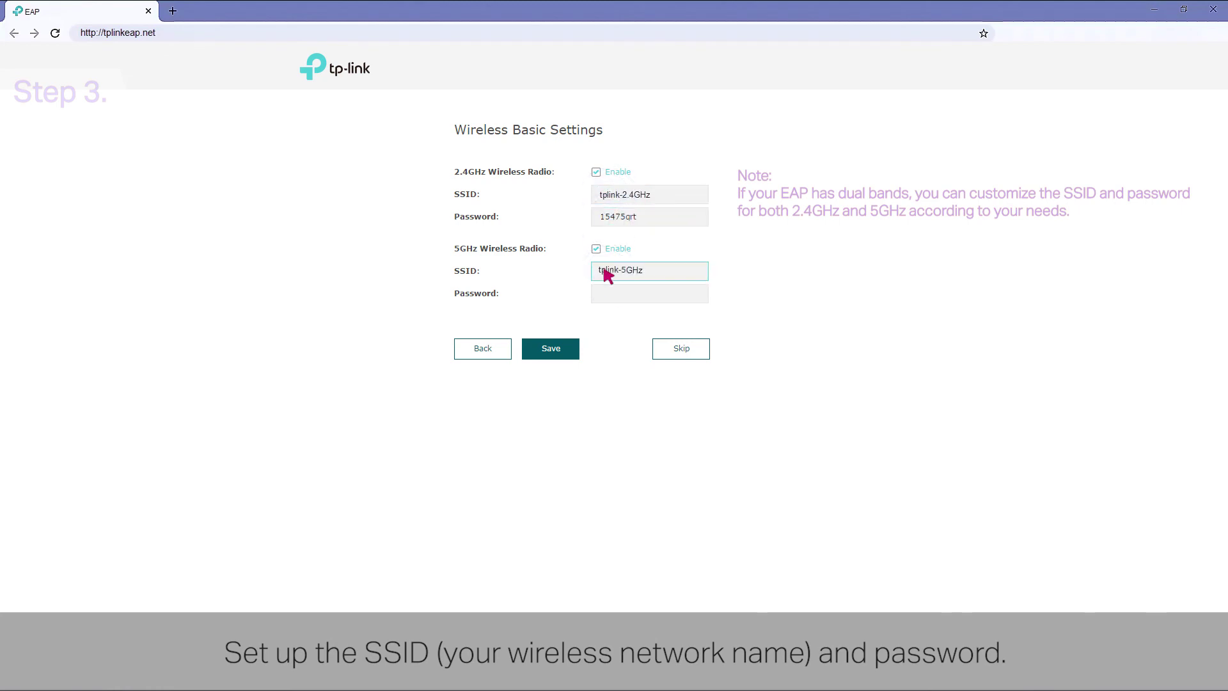
click(607, 294)
click(551, 348)
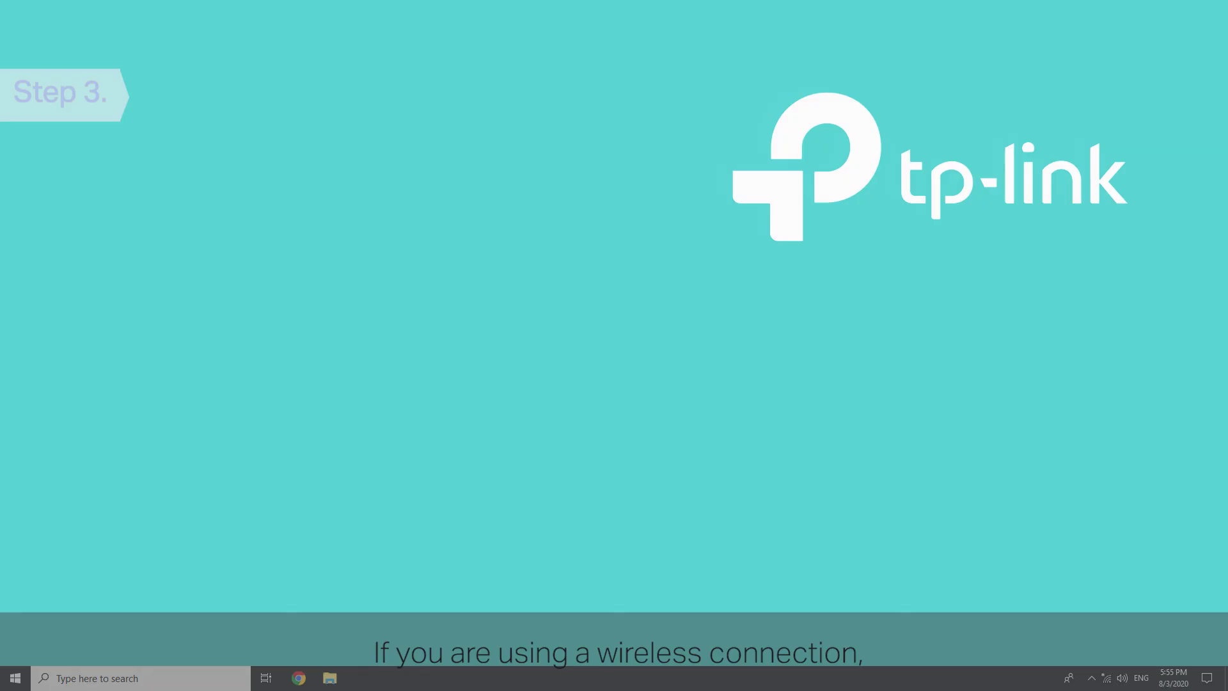
Join tplink-2.4GHz with its security key, then confirm the connection and finish the wizard.
click(1088, 678)
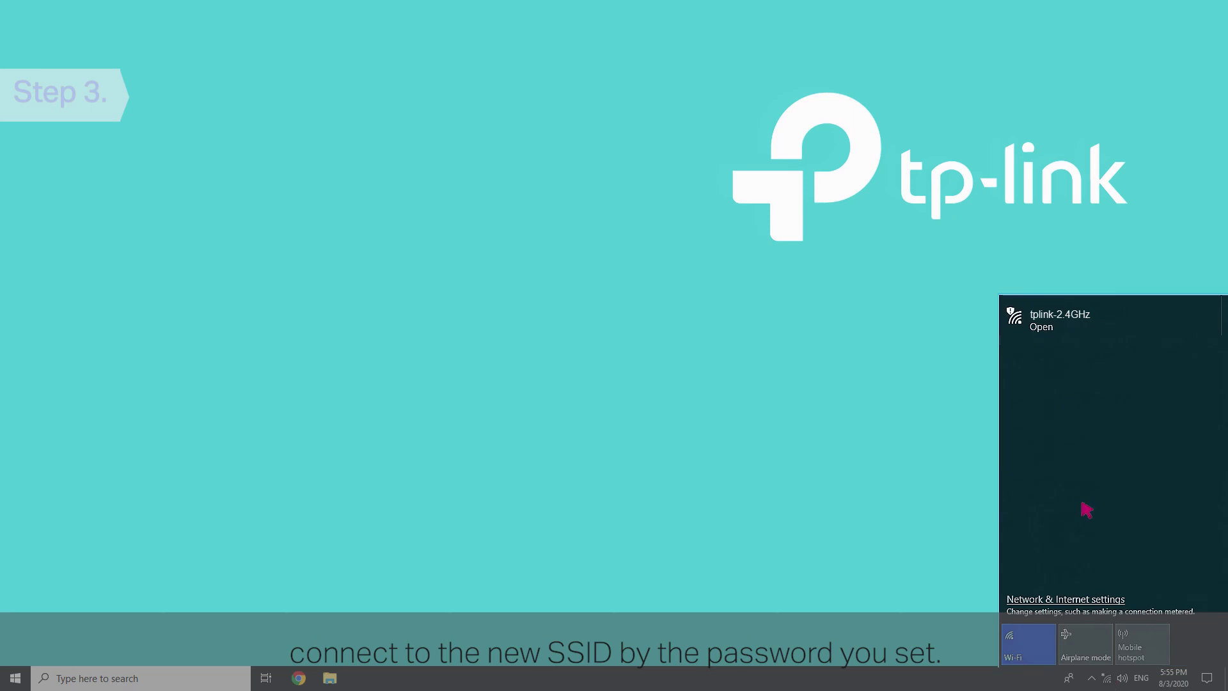
click(1059, 317)
click(1174, 405)
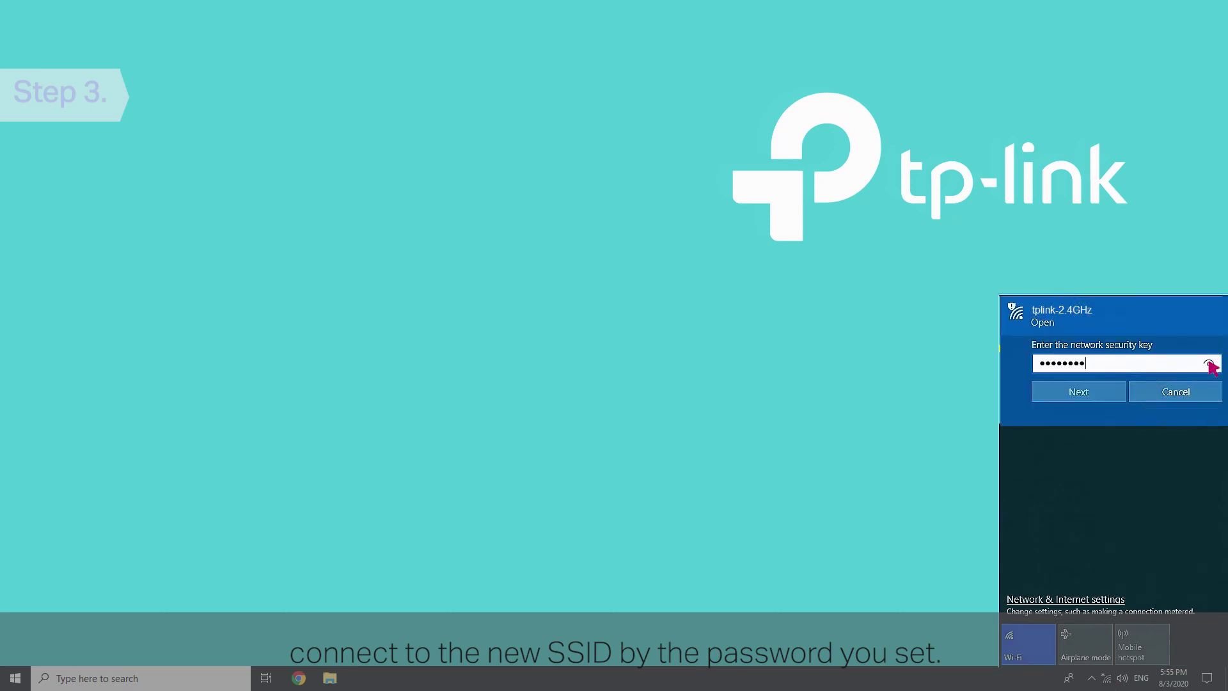
click(1213, 364)
key(Return)
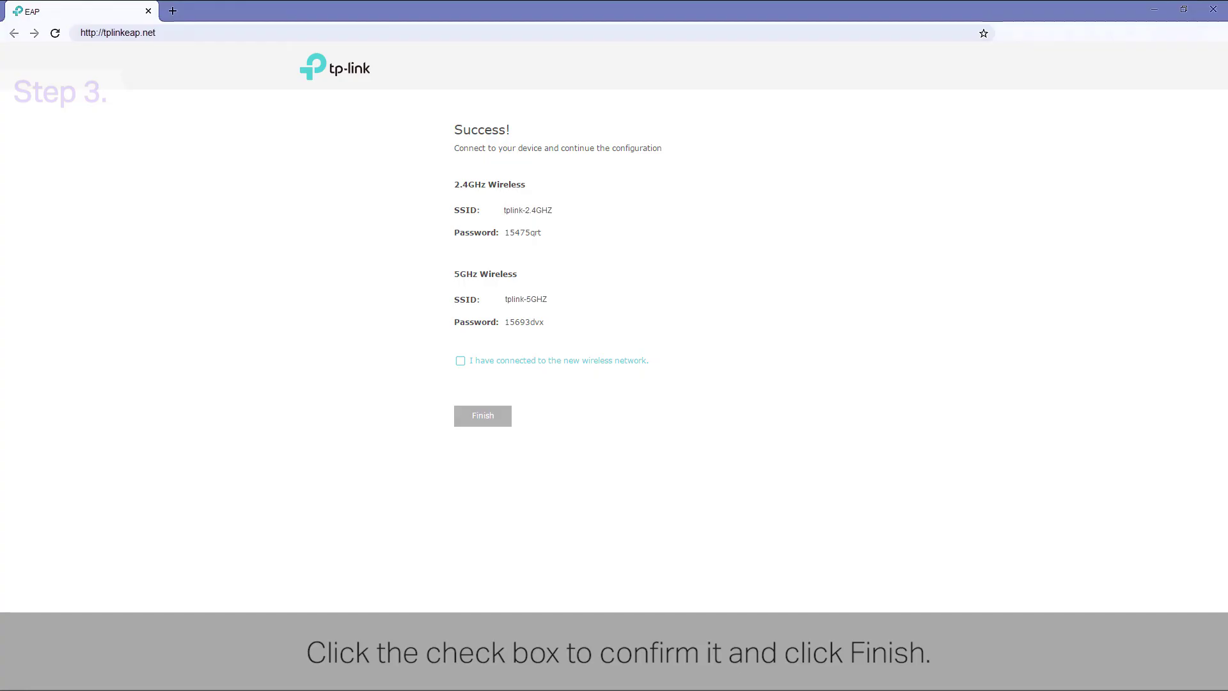
click(460, 361)
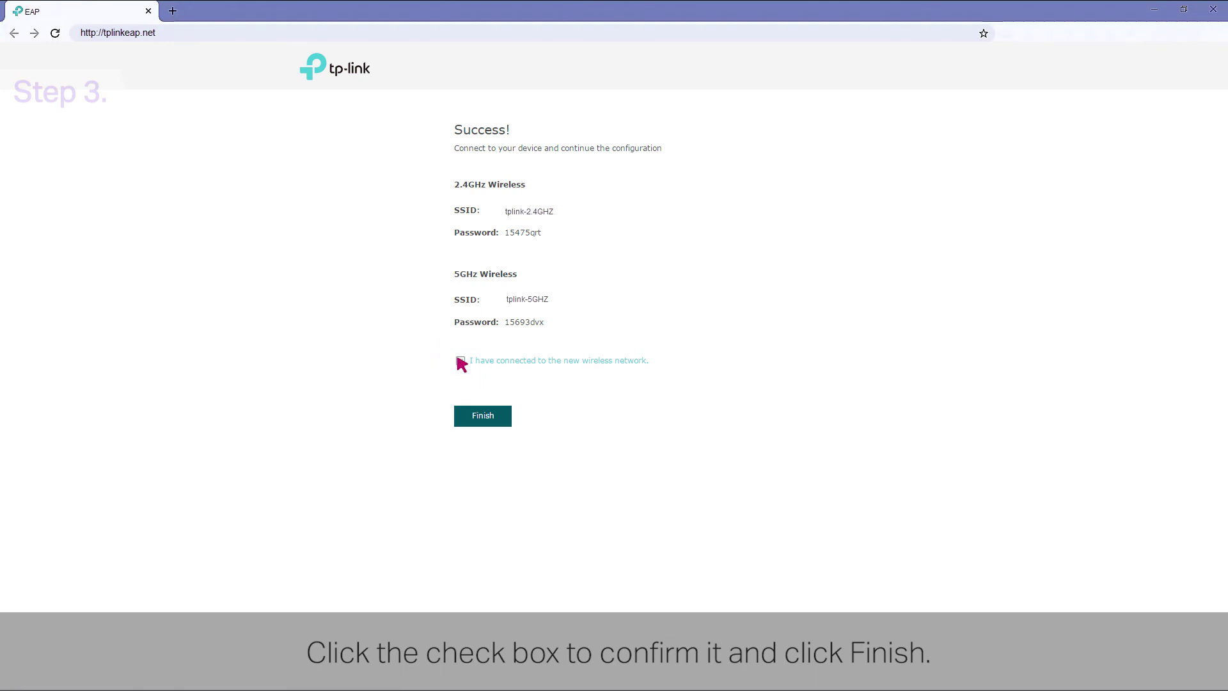
click(460, 416)
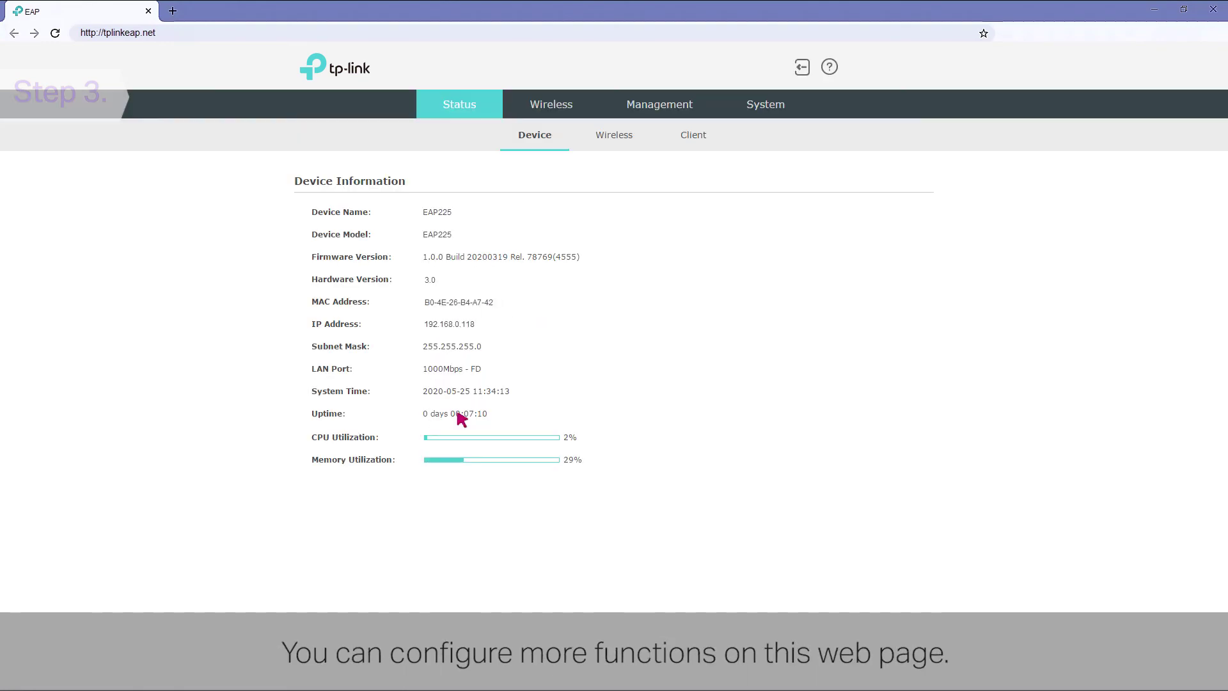